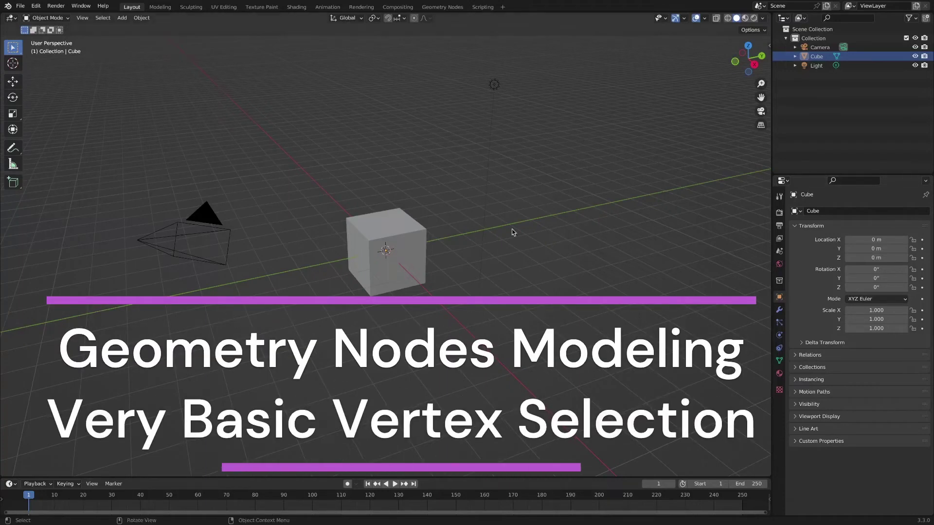
Select the default cube in the 3D viewport
click(401, 265)
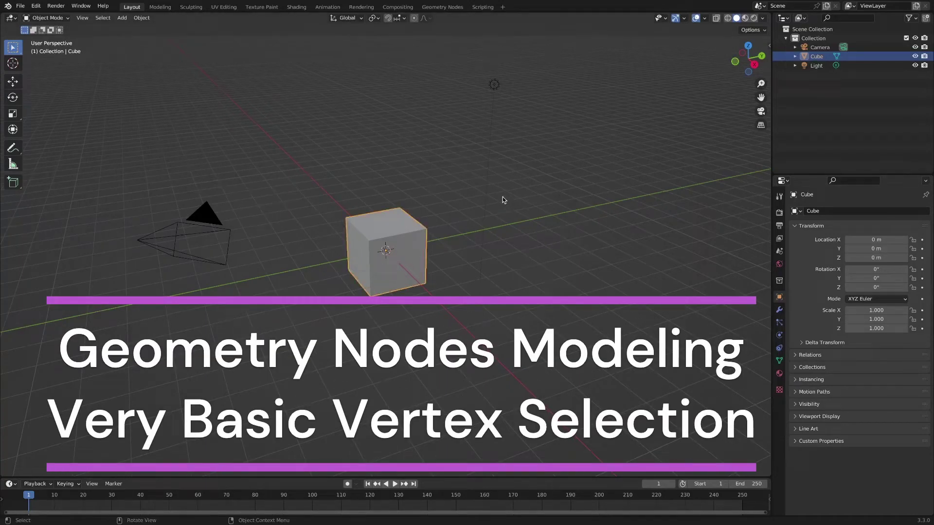
Create a new geometry node tree with an Index Viewer Fields node on the geometry link
click(453, 8)
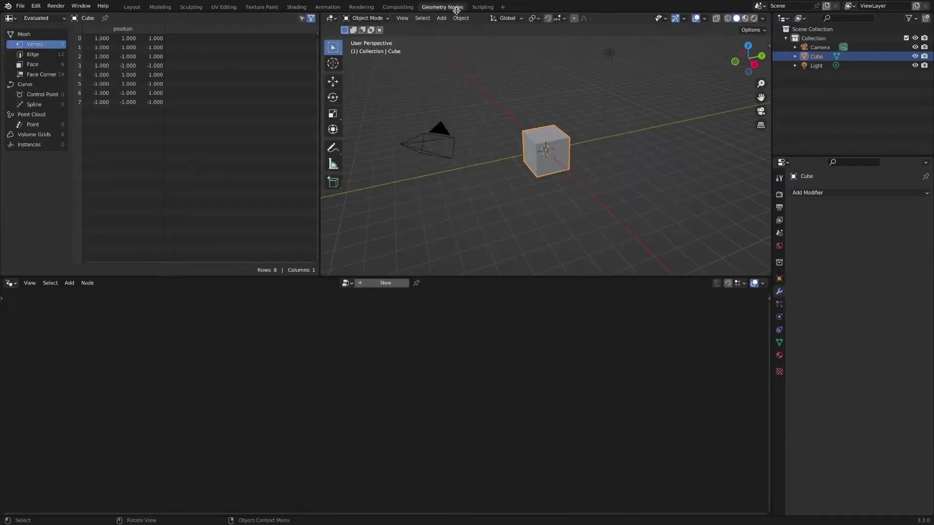
click(389, 283)
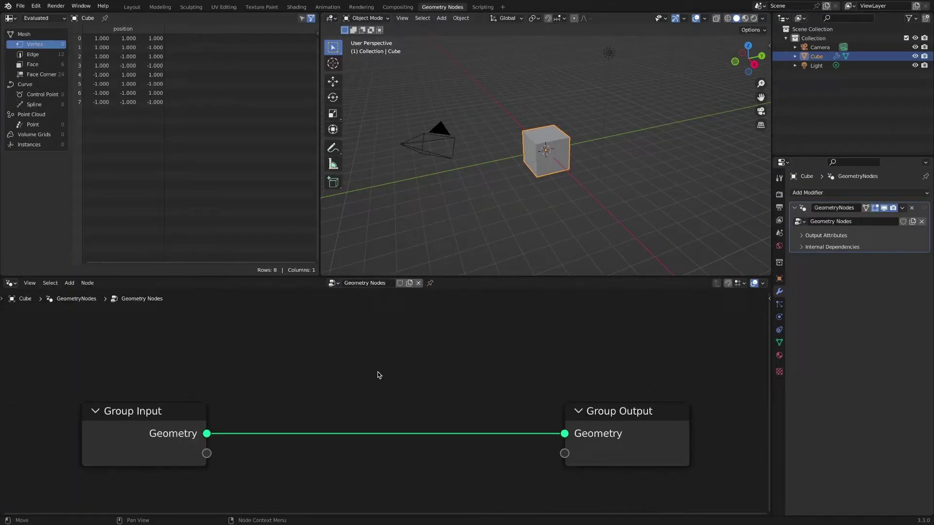
key(shift+a)
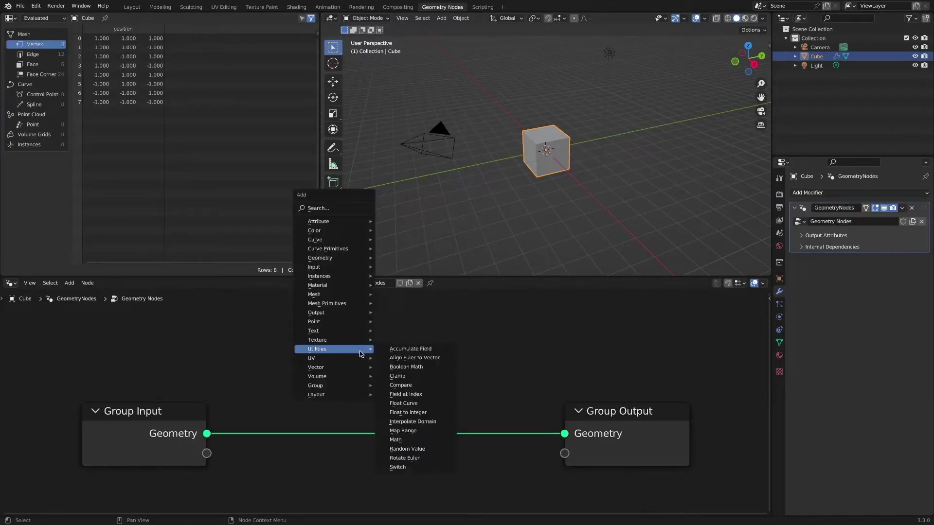
mouse_move(334, 385)
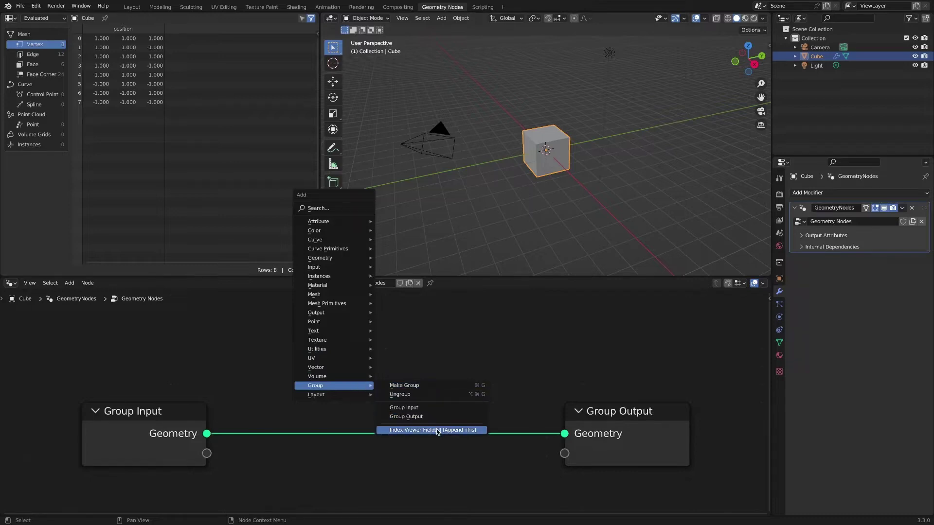
click(437, 430)
click(428, 413)
scroll(573, 173, up, 1)
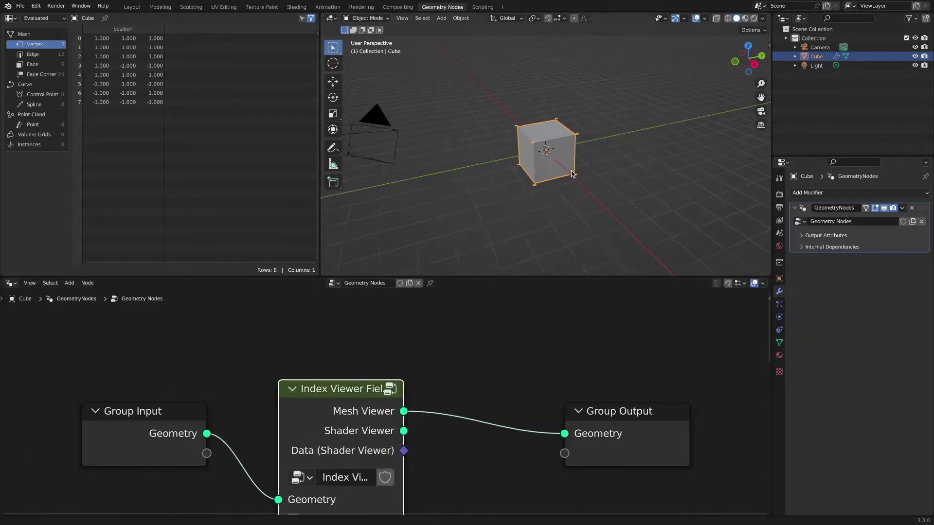
scroll(573, 174, up, 2)
scroll(591, 165, up, 1)
Enlarge the index labels to scale 0.35 and turn on Wire display in the viewer
mouse_move(590, 165)
middle_down()
mouse_move(605, 177)
mouse_move(595, 179)
middle_up()
middle_drag(443, 399, 426, 349)
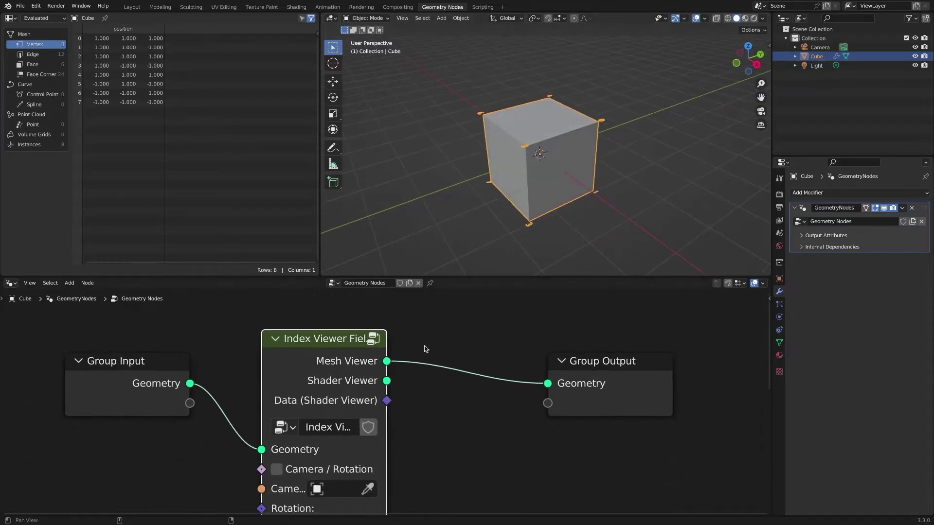
scroll(426, 349, down, 3)
scroll(427, 381, down, 1)
scroll(427, 431, down, 1)
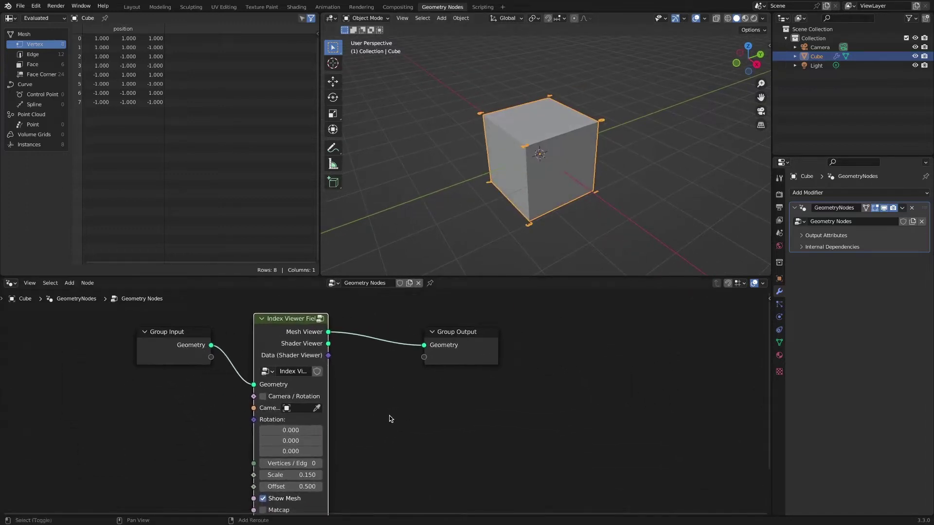
drag(301, 476, 304, 476)
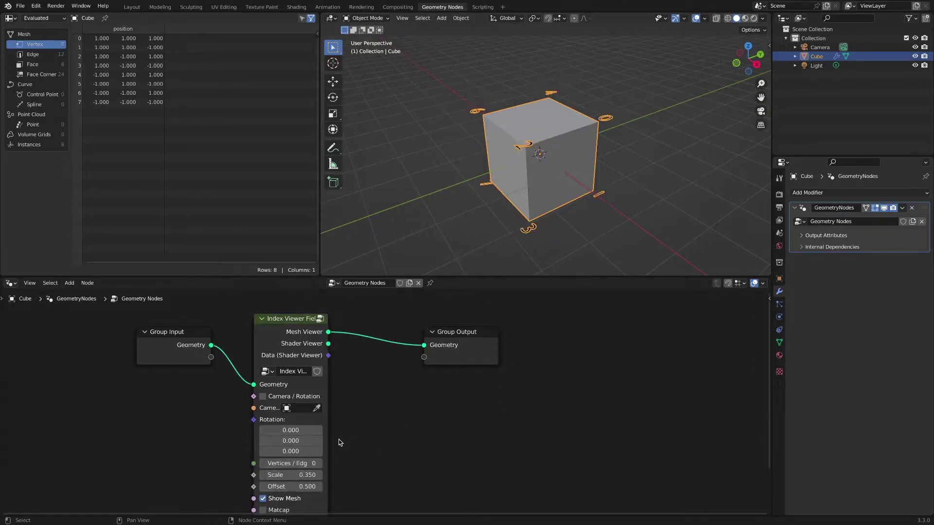
middle_drag(338, 439, 299, 407)
click(223, 491)
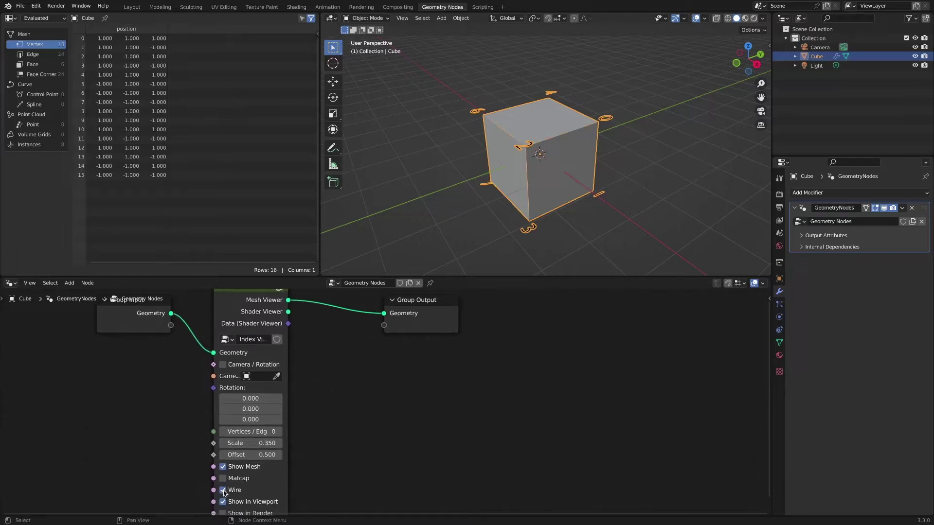
Deselect the cube, zoom in, and move the Group Output node far right
mouse_move(615, 188)
middle_down()
mouse_move(623, 211)
mouse_move(628, 199)
middle_up()
click(632, 211)
middle_drag(517, 345, 512, 370)
drag(440, 342, 671, 335)
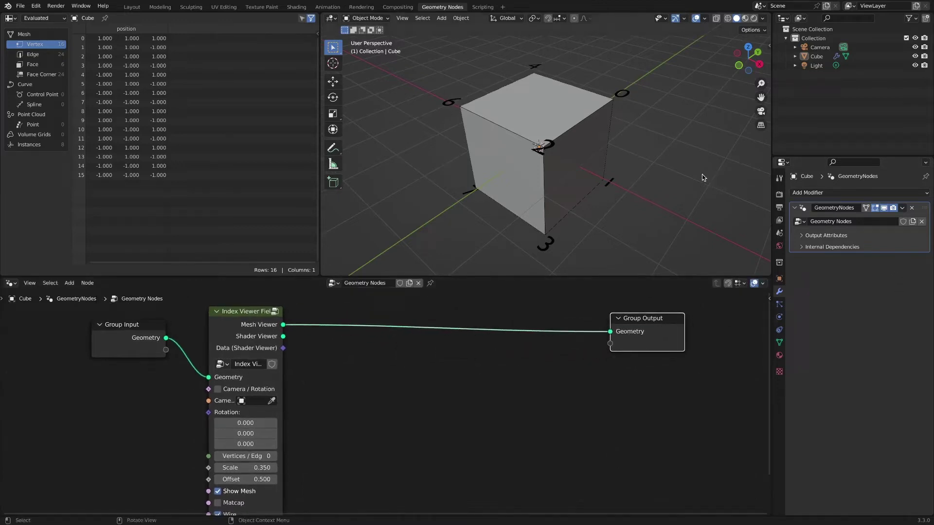
Insert a Set Position node on the link before Group Output
click(490, 395)
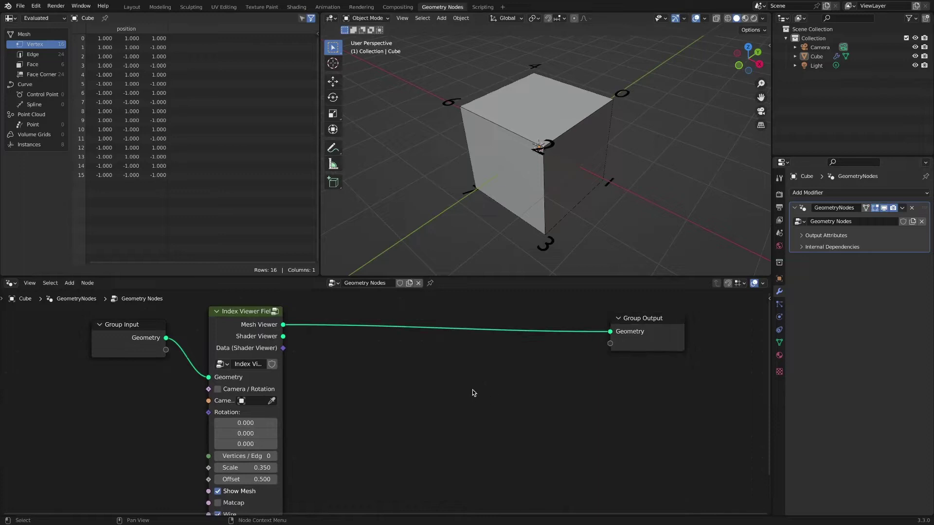
key(shift+a)
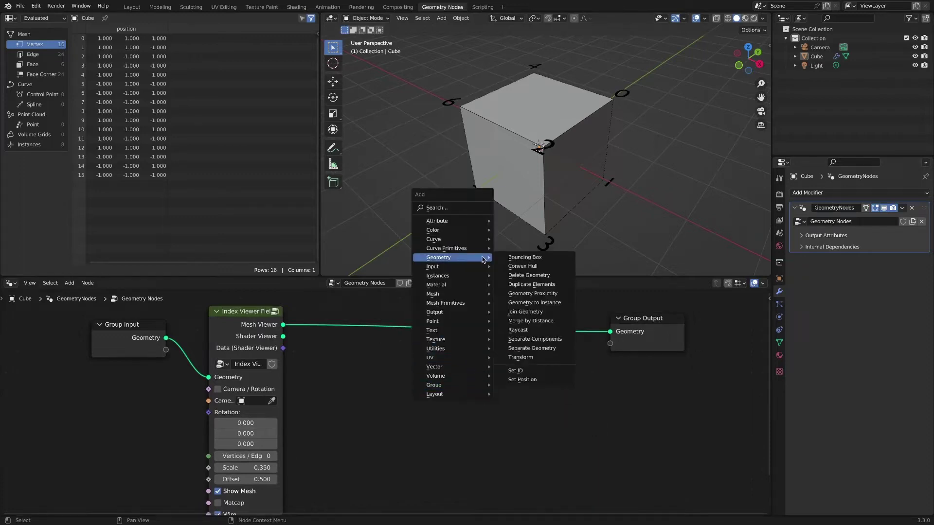
click(535, 380)
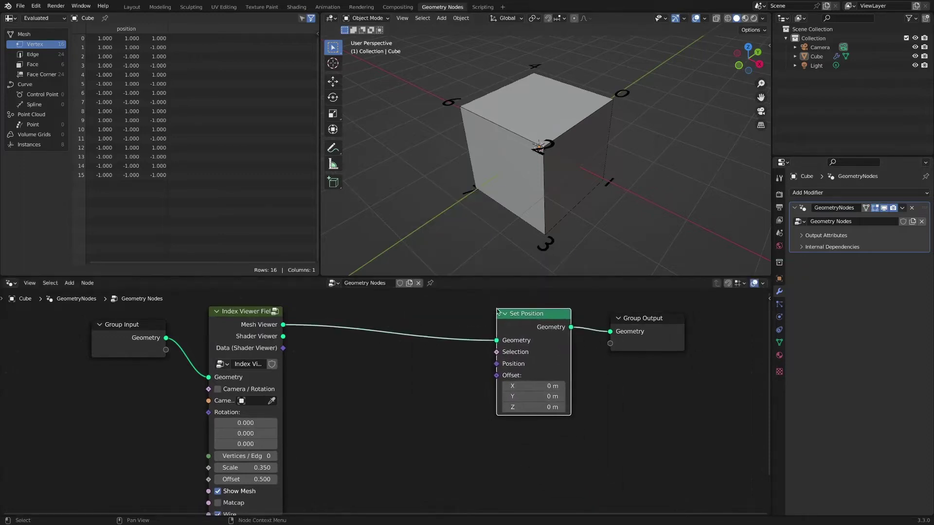
click(494, 311)
Shift Group Input and the Index Viewer left to make room for an Index node
drag(141, 332, 71, 338)
mouse_move(243, 312)
mouse_down()
mouse_move(164, 319)
mouse_move(185, 316)
mouse_up()
middle_drag(345, 406, 342, 357)
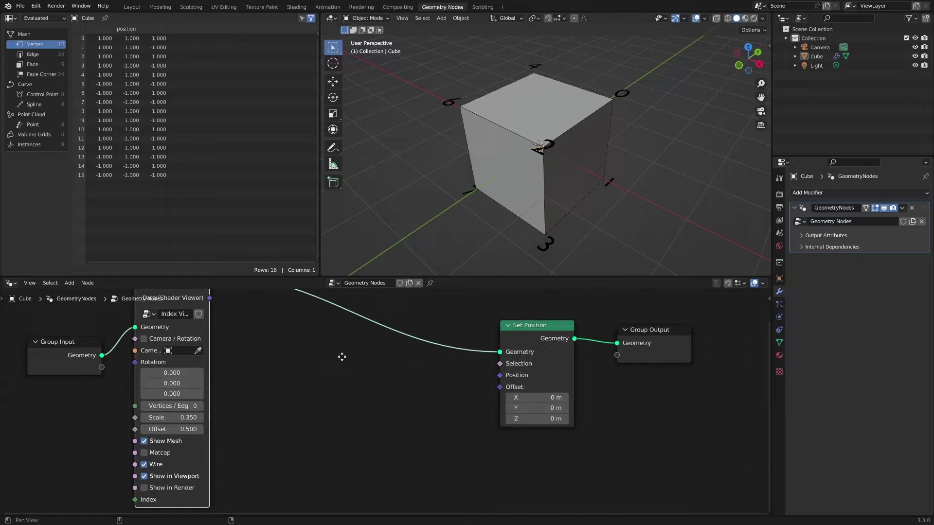
key(shift+a)
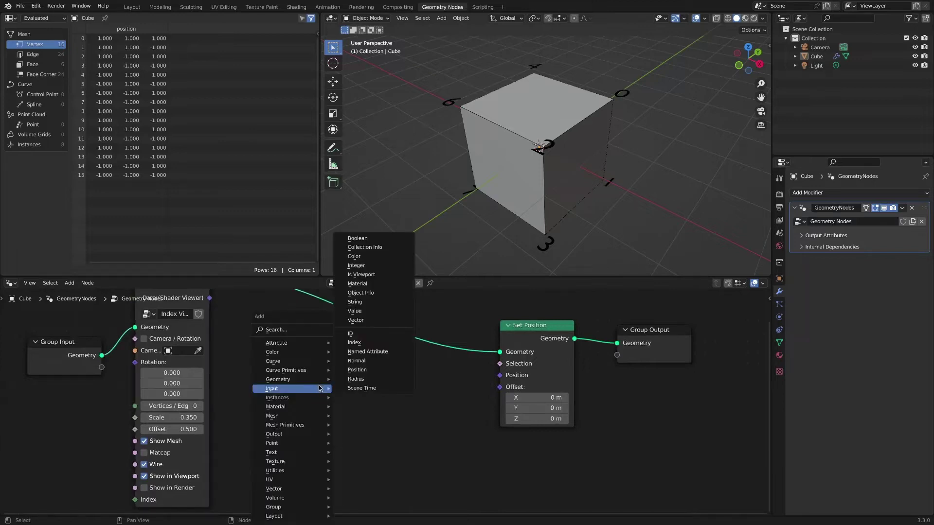
Add an Index node and connect it to Set Position's Selection input
click(354, 343)
click(281, 381)
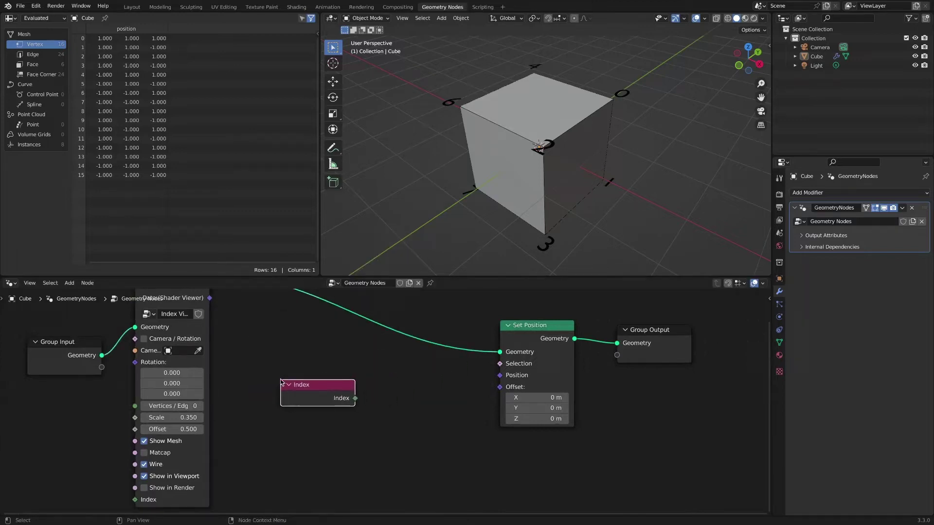
drag(355, 398, 528, 360)
drag(658, 337, 691, 333)
Test an X offset, toggle the viewer overlay, then return Offset X to 0
mouse_move(553, 397)
mouse_down()
mouse_move(578, 398)
mouse_move(543, 397)
mouse_up()
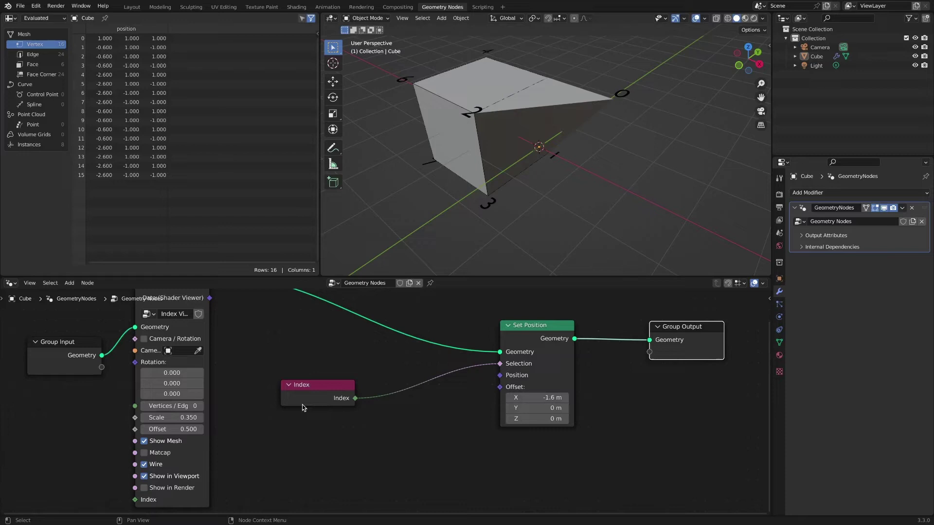
click(144, 477)
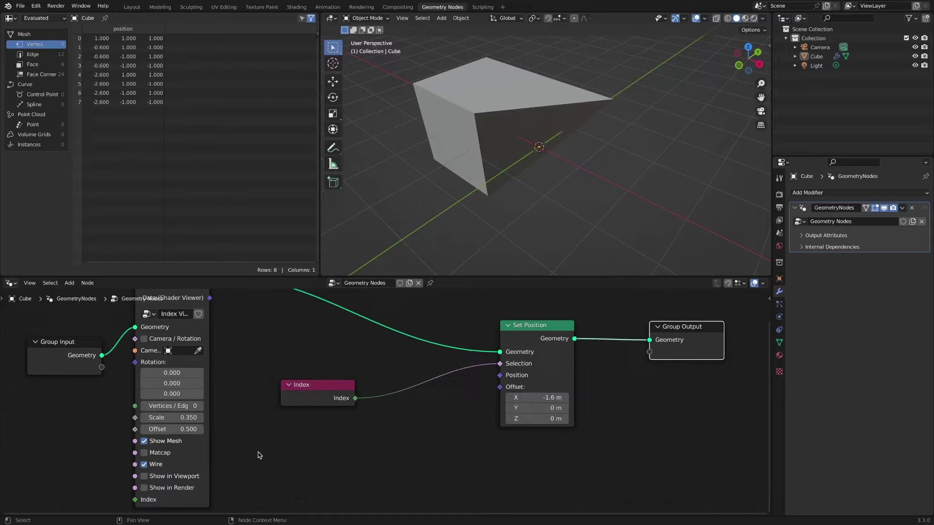
click(152, 478)
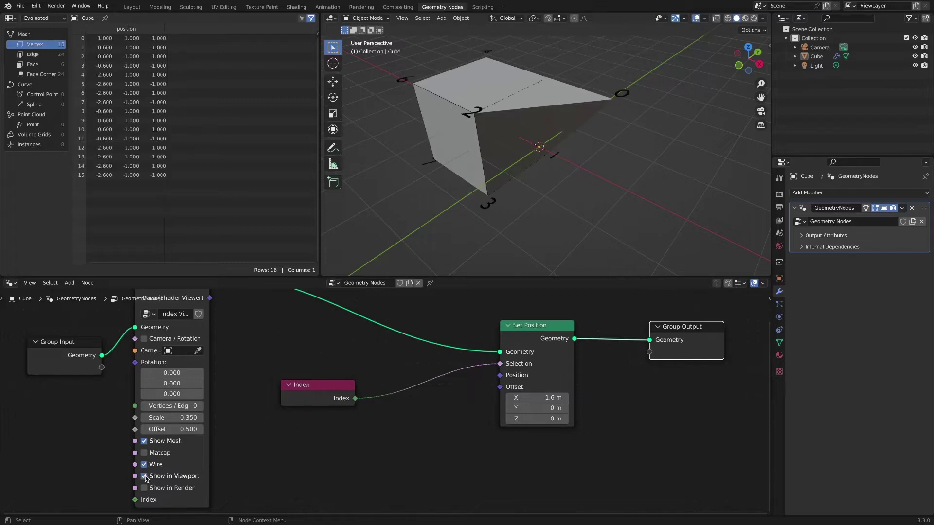
click(547, 399)
text(0)
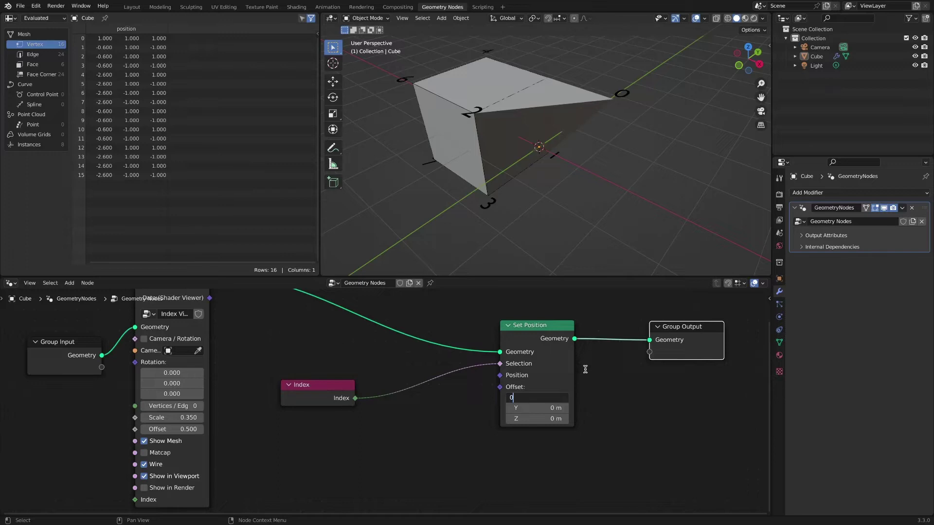
key(Return)
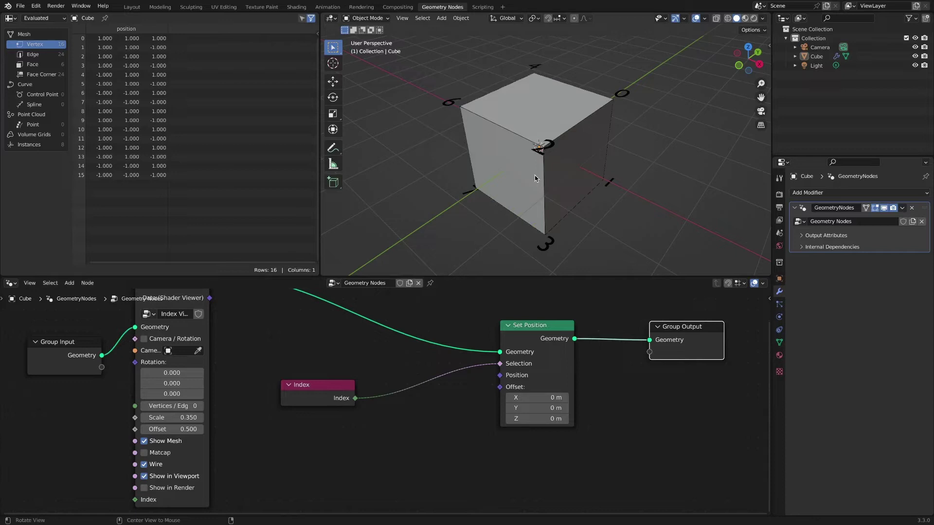
middle_drag(535, 179, 465, 89)
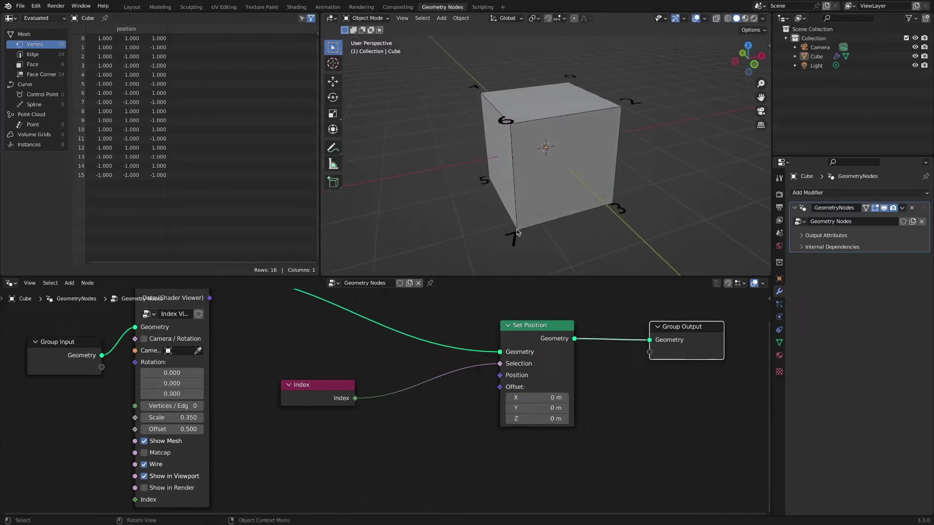
drag(338, 396, 296, 390)
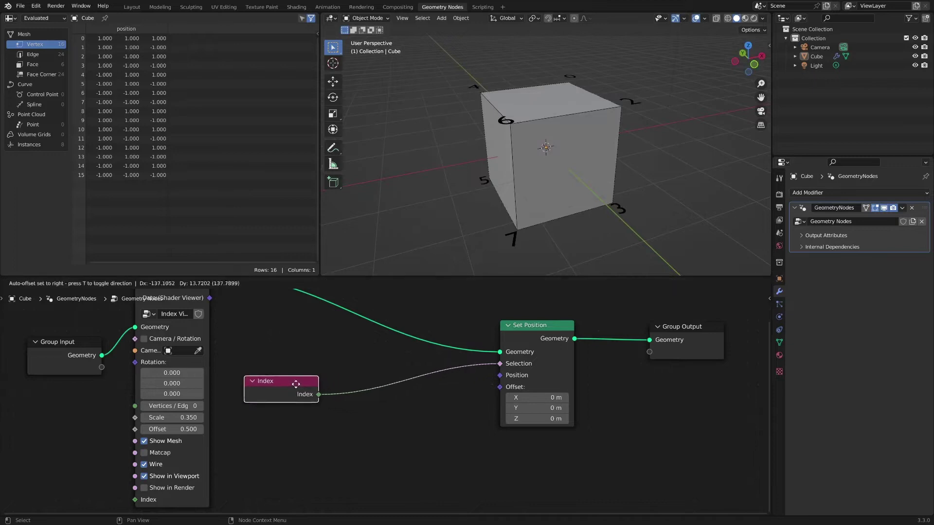
Insert a Math Add node between Index and Selection adding -3
key(shift+a)
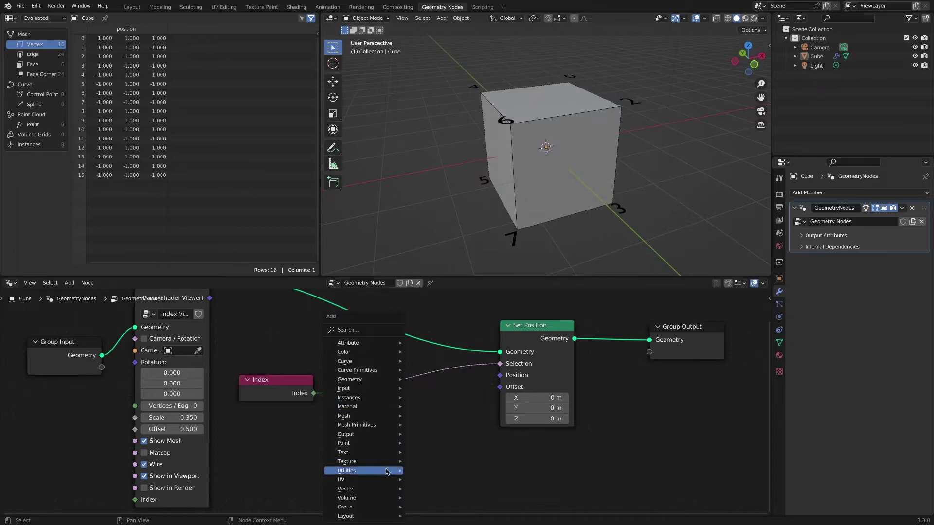
mouse_move(362, 471)
click(453, 443)
click(365, 364)
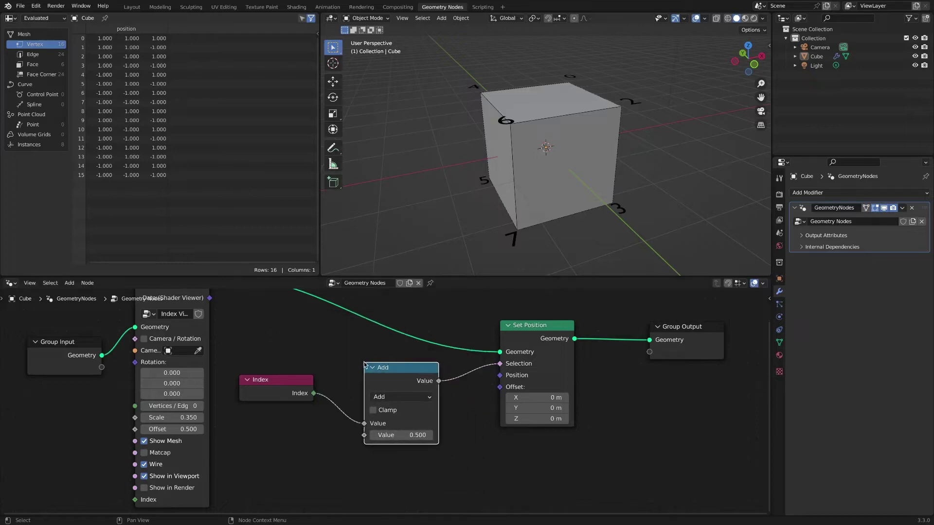
click(418, 436)
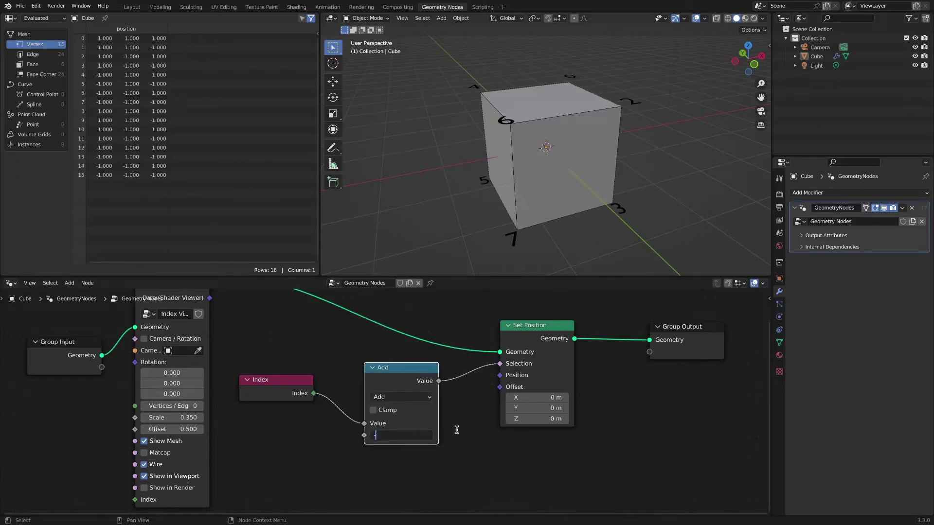
text(-3)
key(Return)
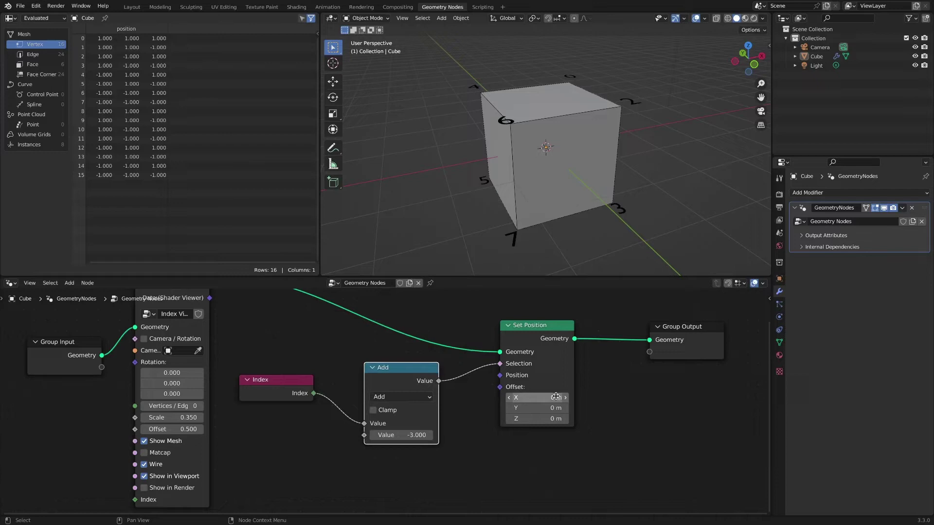
Change the added value to -5 and set Offset X to -0.4 m
mouse_move(555, 398)
mouse_down()
mouse_move(583, 397)
mouse_move(550, 398)
mouse_up()
click(418, 435)
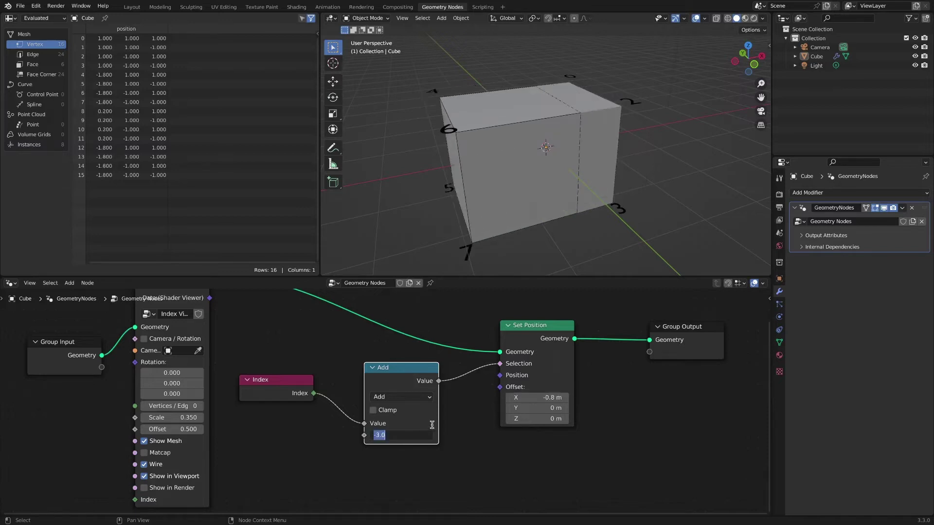
text(-5)
key(Return)
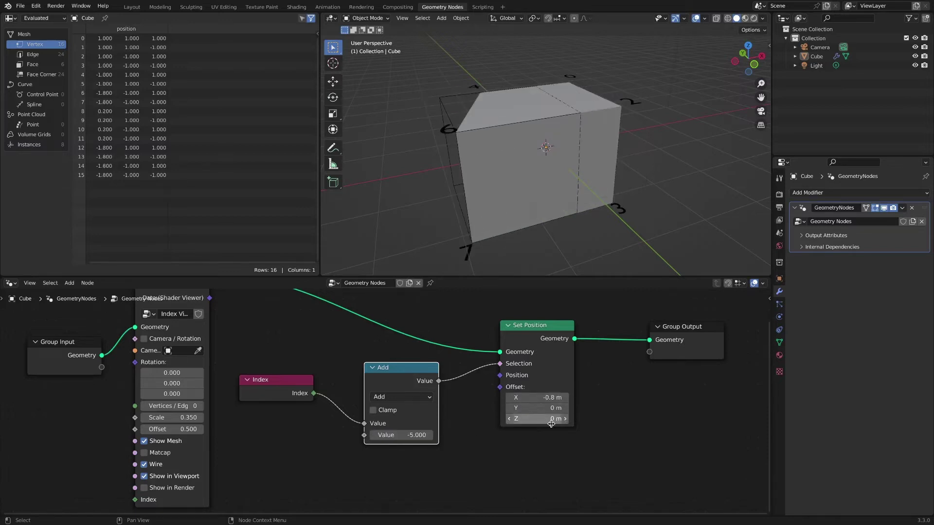
mouse_move(549, 214)
middle_down()
mouse_move(575, 200)
mouse_move(586, 234)
mouse_move(589, 214)
middle_up()
mouse_move(552, 397)
mouse_down()
mouse_move(579, 398)
mouse_move(548, 398)
mouse_up()
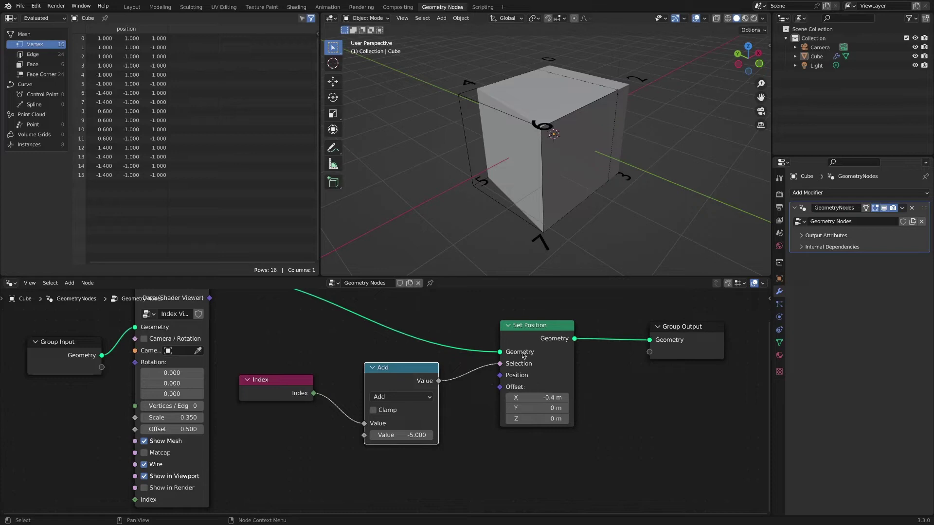
Switch the Math node to Greater Than with threshold 3
click(421, 398)
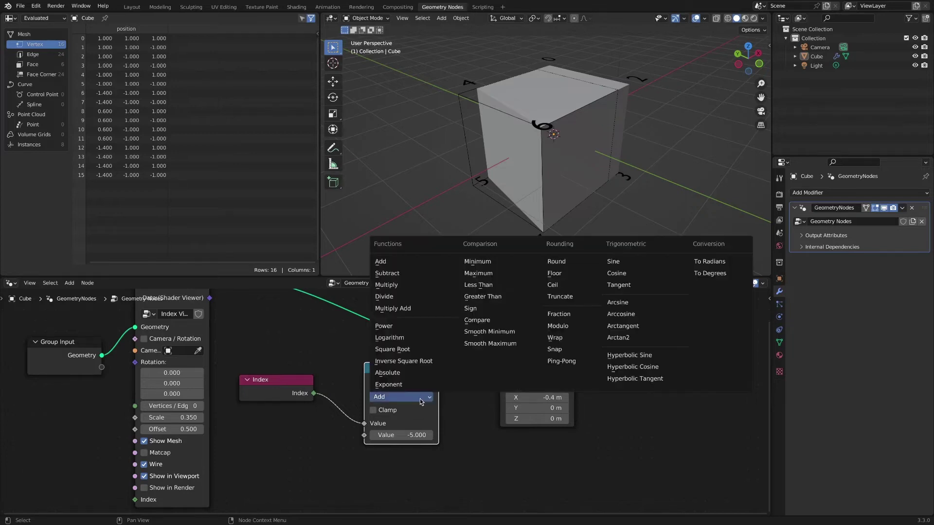
click(517, 298)
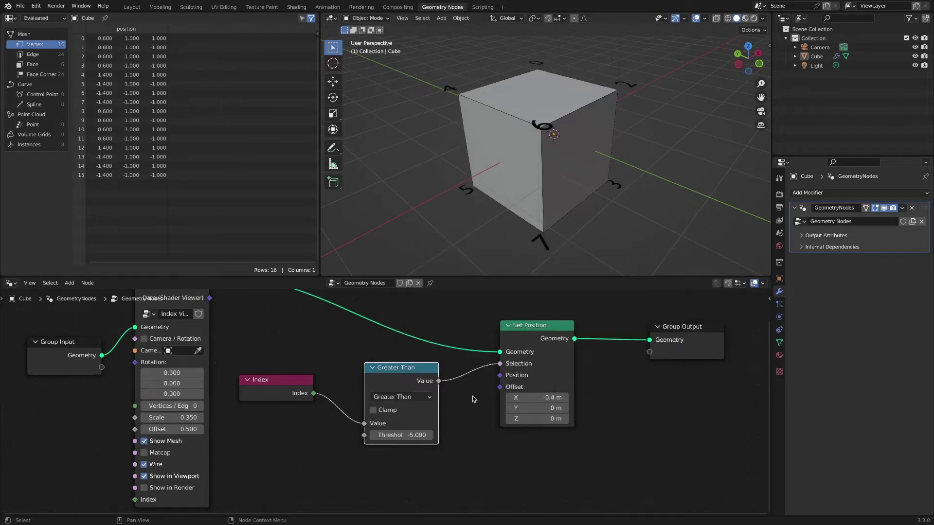
click(416, 435)
text(3.000)
key(Return)
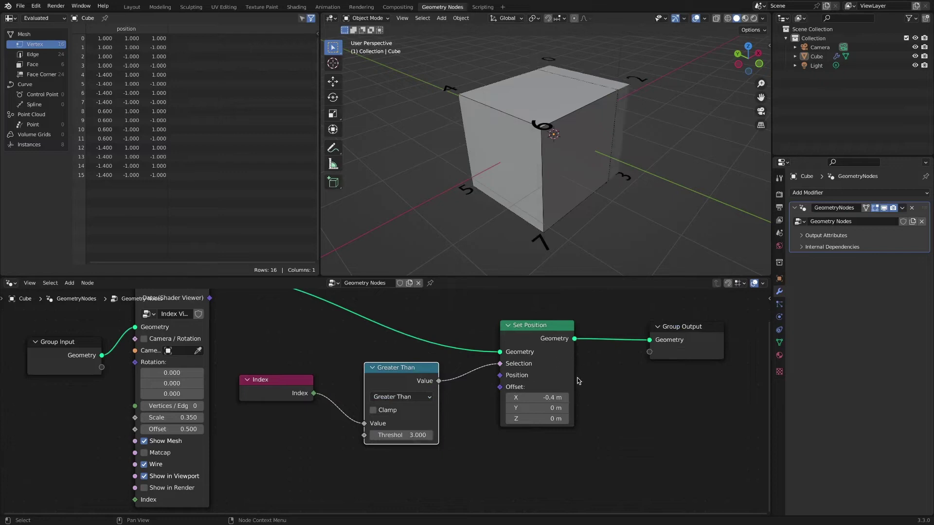
drag(544, 397, 546, 395)
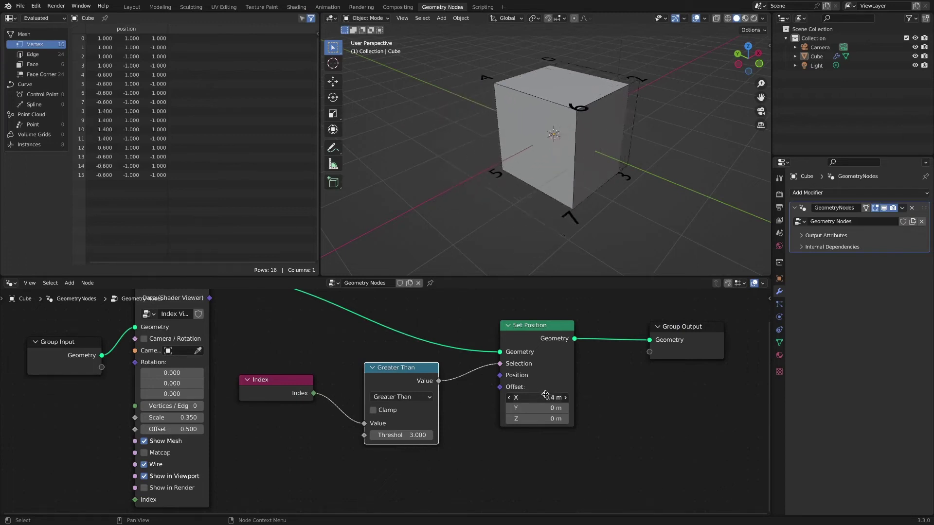
Keep Threshold at 3 and reconnect the Index output into the Threshold socket
middle_drag(486, 219, 547, 220)
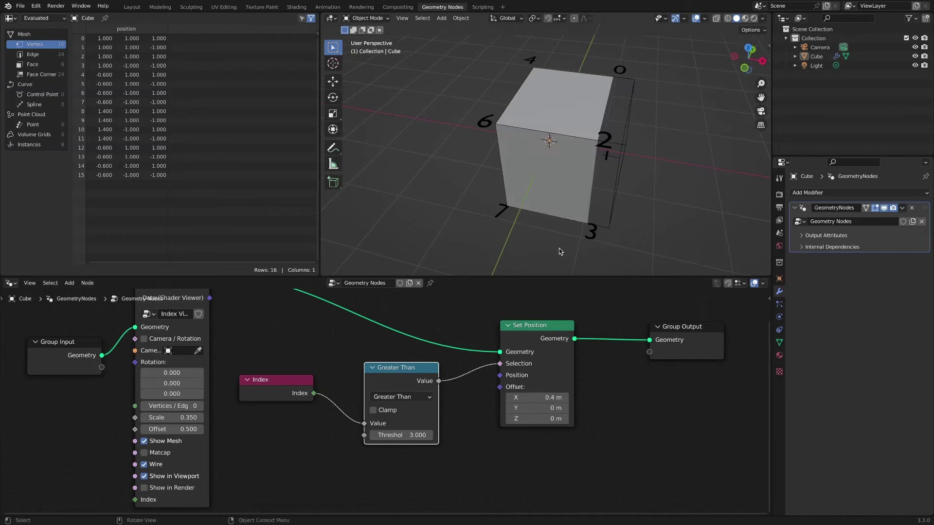
middle_drag(621, 388, 603, 381)
middle_drag(611, 210, 618, 188)
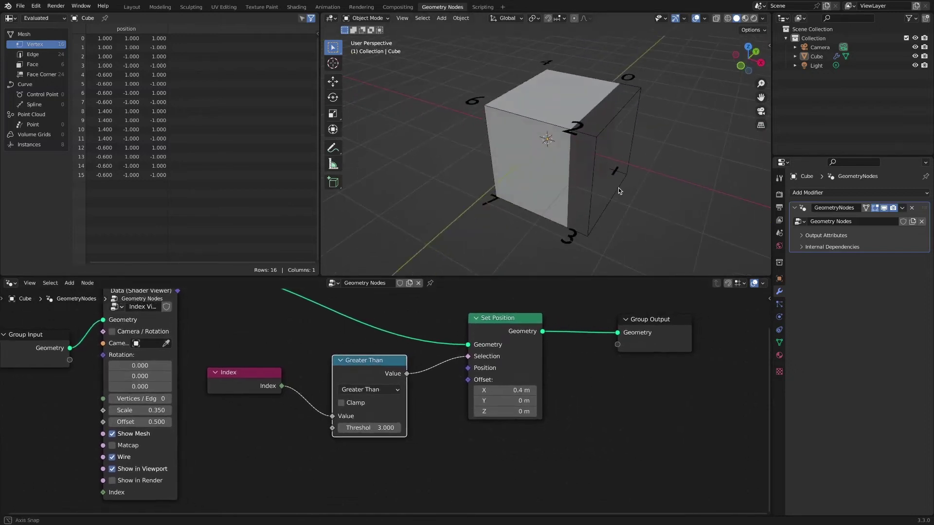
click(386, 428)
key(Return)
ctrl+right_drag(319, 387, 321, 401)
drag(282, 386, 333, 427)
Set the comparison Value to 2, test the X offset, then reset Offset X to 0
click(370, 416)
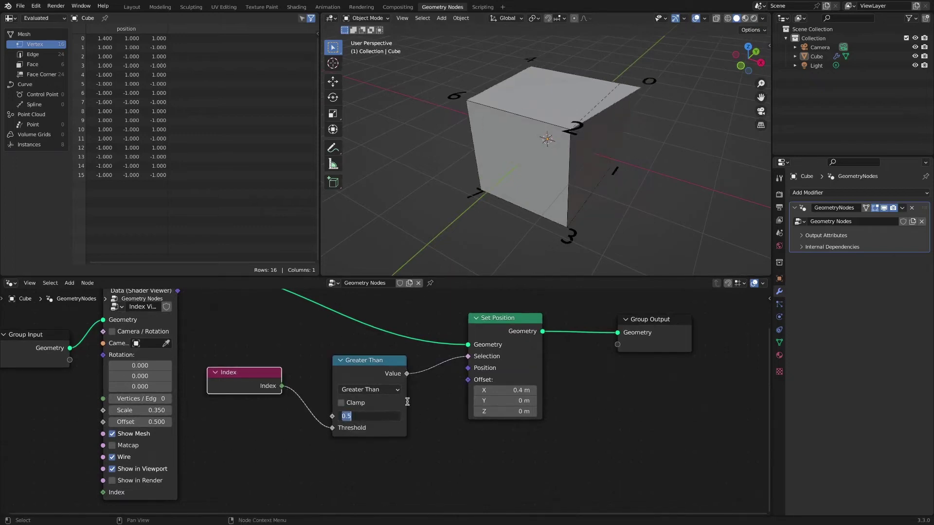
text(3)
key(Return)
drag(516, 390, 515, 391)
click(385, 416)
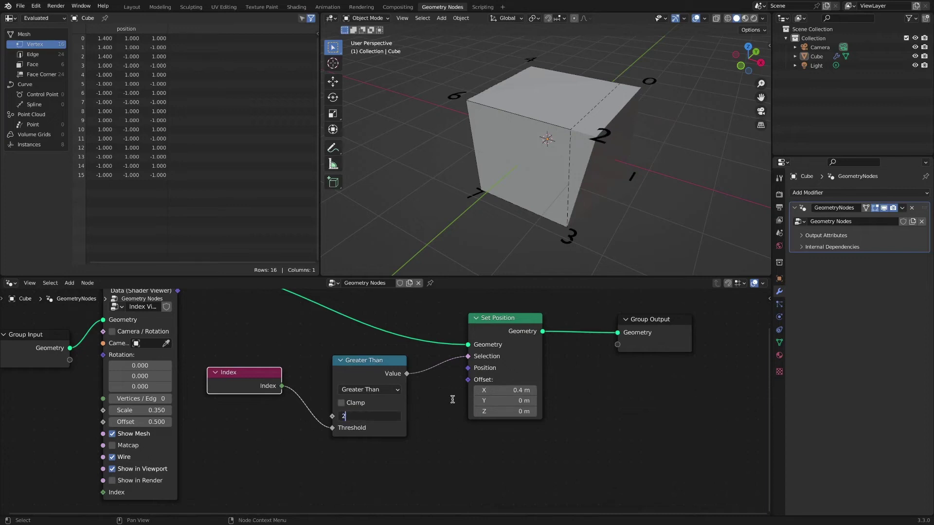
key(Return)
drag(496, 387, 510, 390)
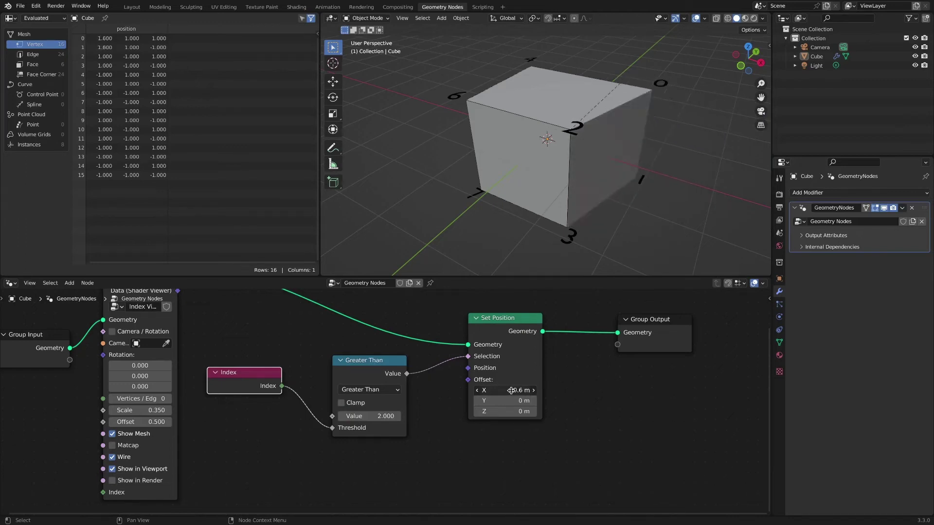
text(0)
key(Return)
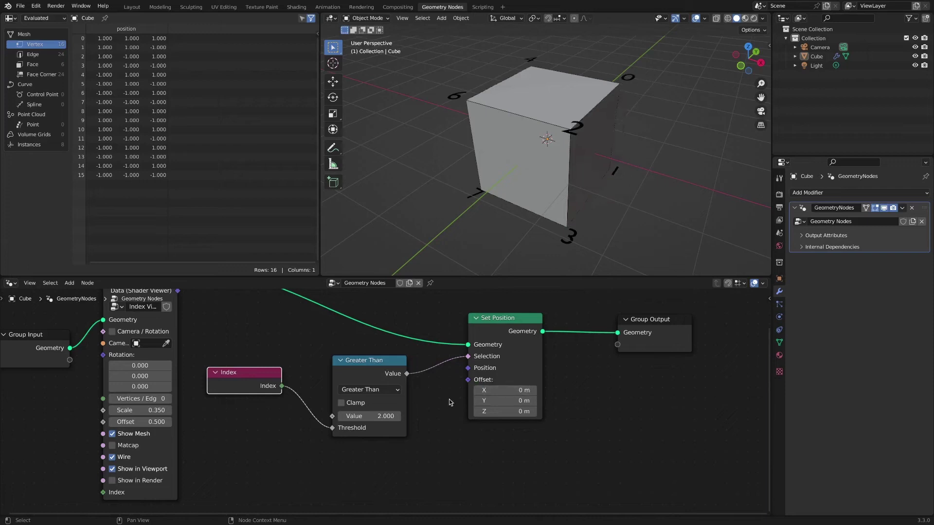
click(390, 390)
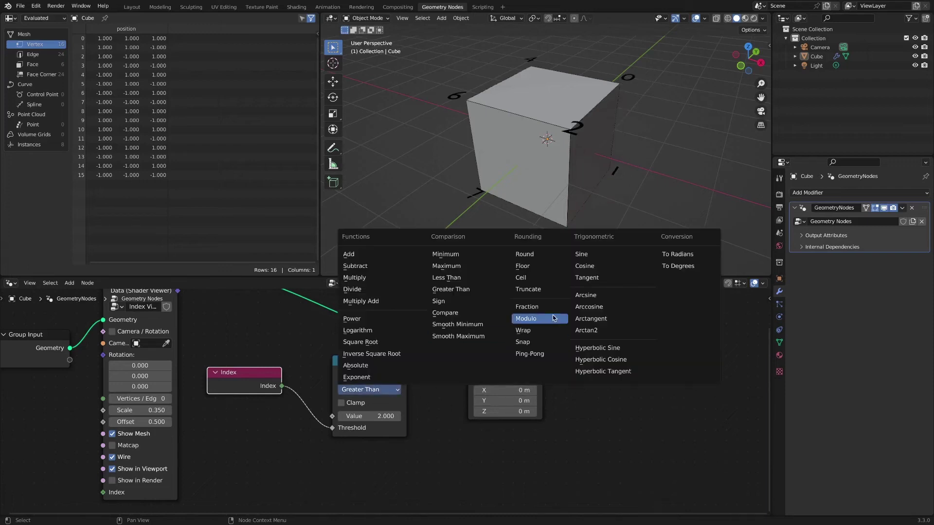
Make the Math node Modulo, wire Index into the first Value, and set the divisor to 2
click(528, 319)
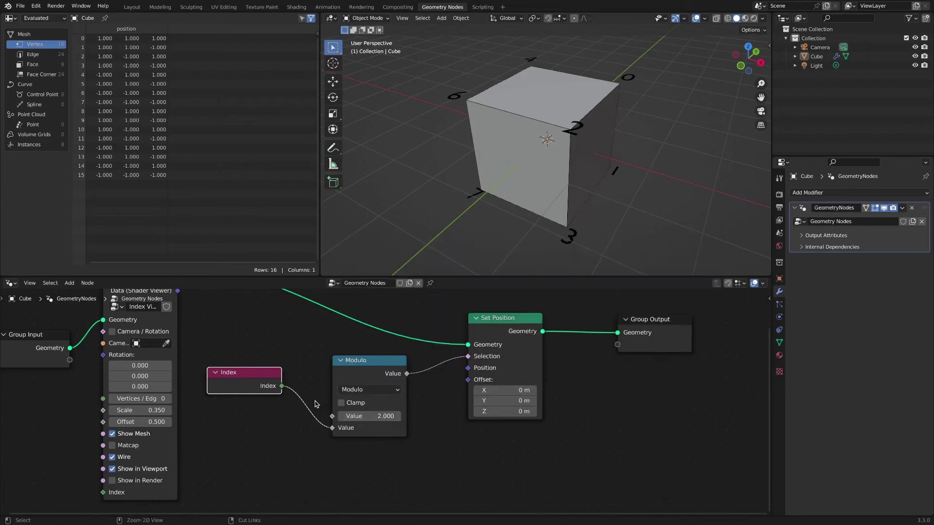
drag(332, 428, 311, 418)
drag(281, 386, 342, 419)
click(369, 427)
key(Return)
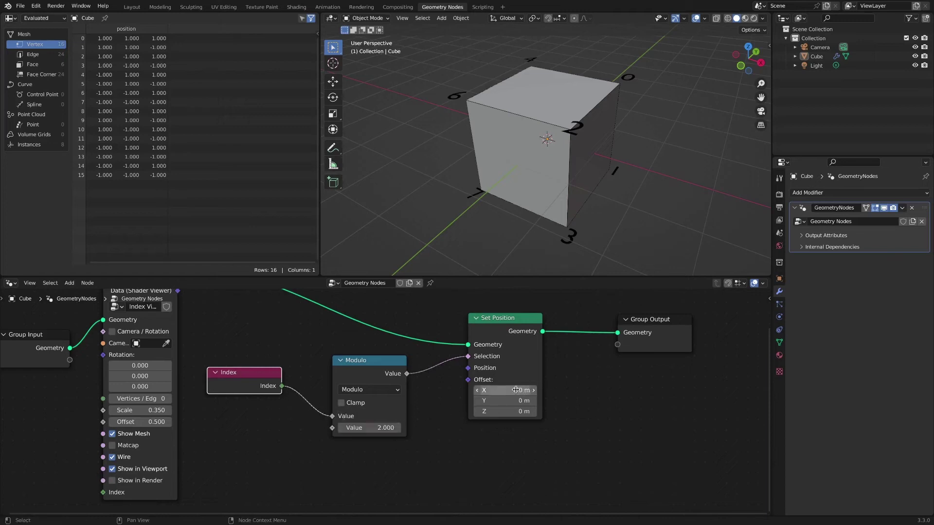
drag(521, 390, 508, 390)
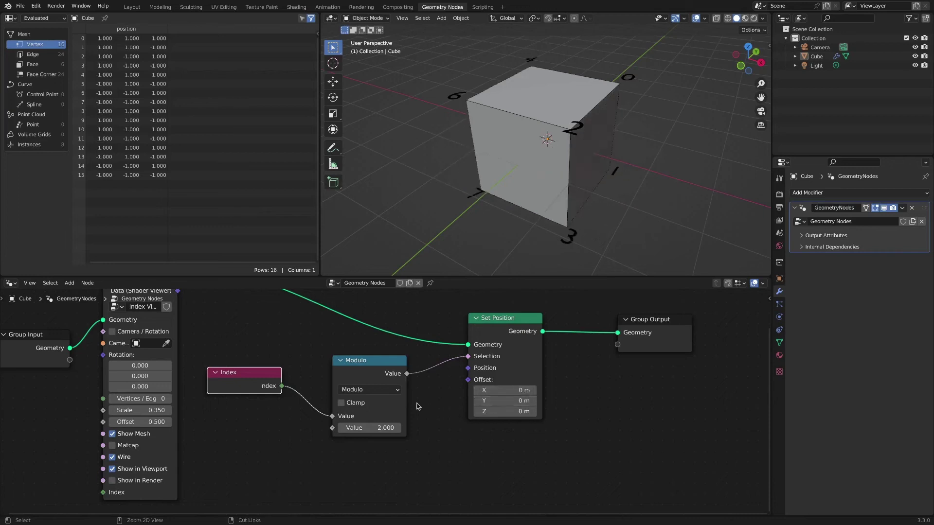
click(390, 389)
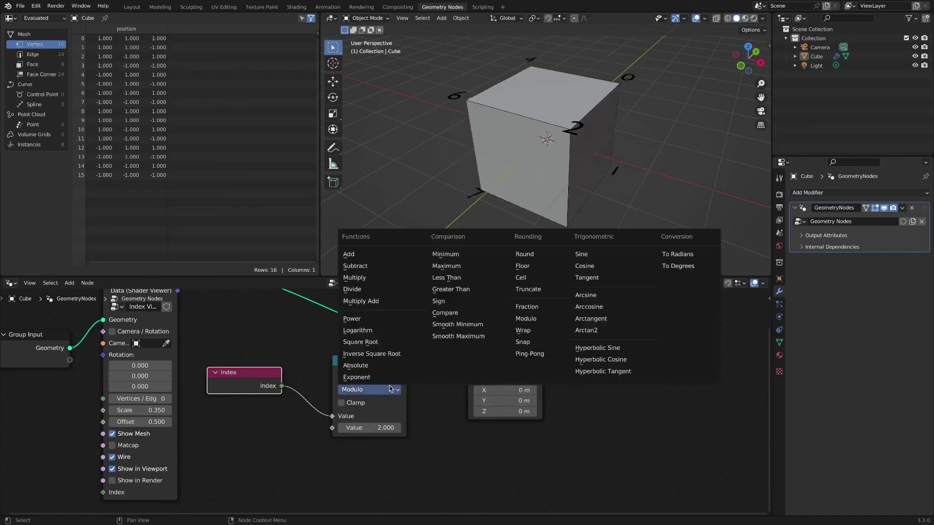
Set the Math node to Wrap with Min -0.5 and Offset X 1 m, then inspect the tapered cube
click(538, 334)
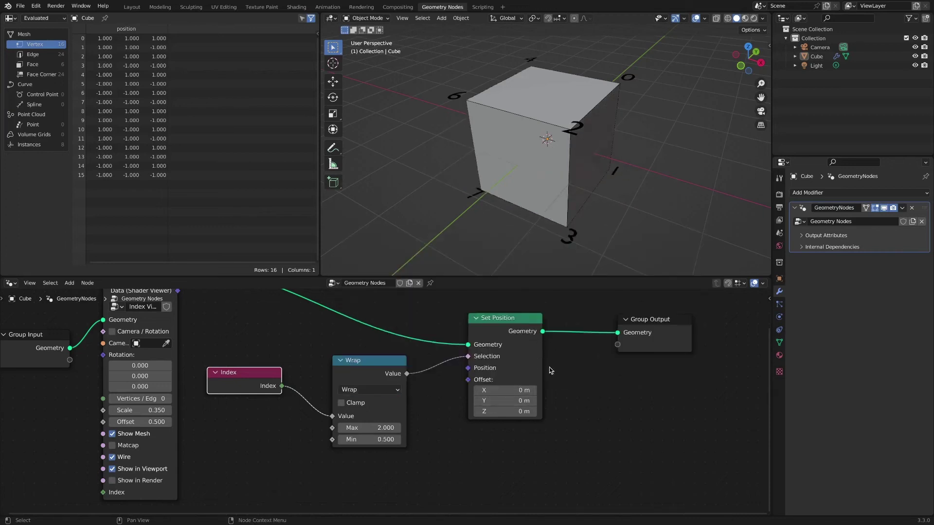
click(505, 390)
text(1)
key(Return)
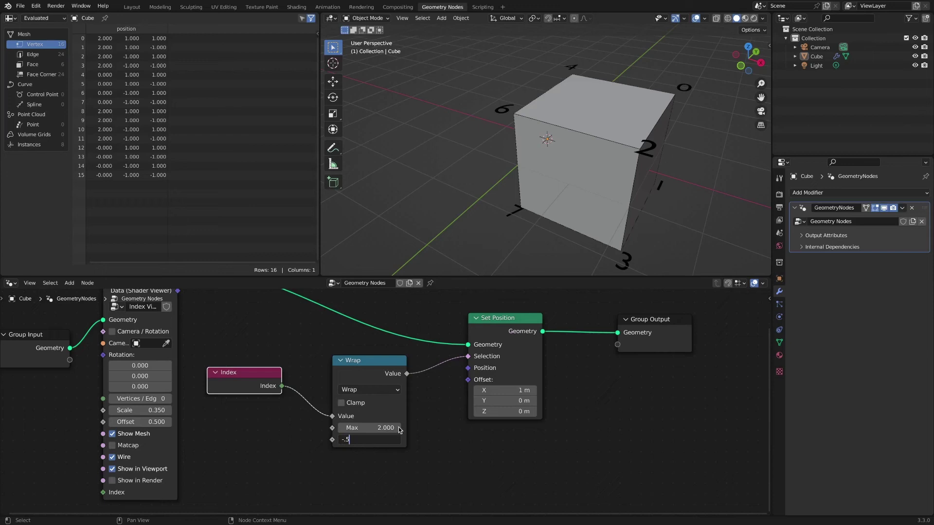
key(Return)
mouse_move(557, 211)
middle_down()
mouse_move(594, 223)
mouse_move(562, 206)
middle_up()
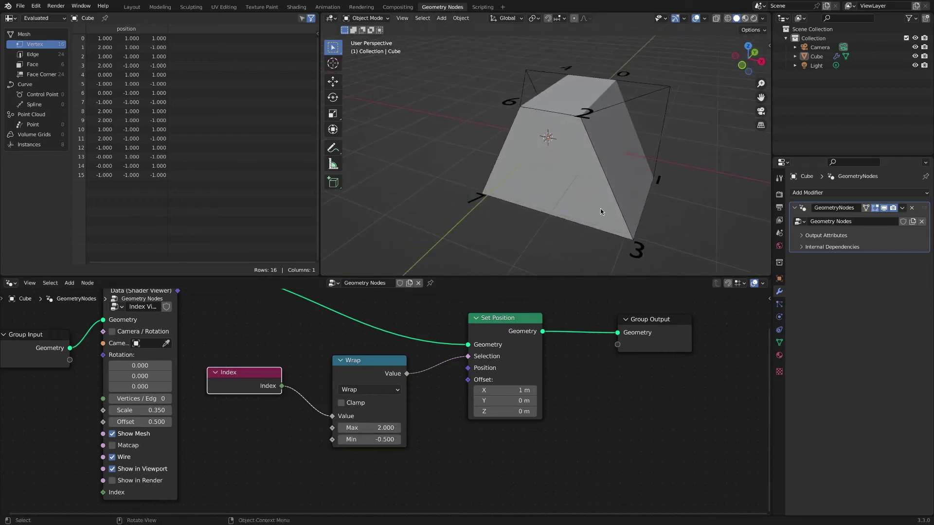
click(635, 201)
click(686, 212)
mouse_move(618, 191)
middle_down()
mouse_move(565, 185)
mouse_move(644, 187)
mouse_move(612, 218)
middle_up()
Annotate '2, 6, 7, 3' beneath the nodes as the moved vertex indices
ctrl+scroll(467, 426, left, 3)
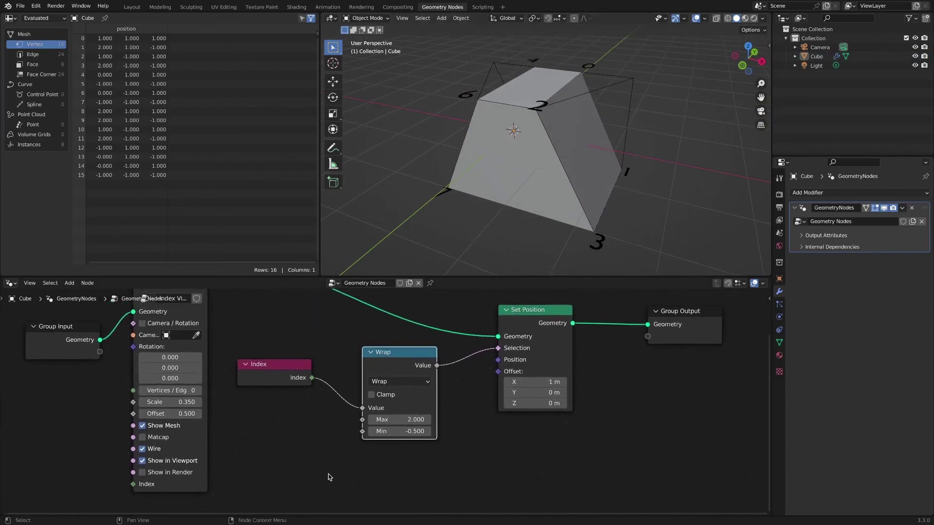
drag(328, 477, 405, 489)
mouse_move(416, 484)
mouse_down()
mouse_move(434, 468)
mouse_move(439, 474)
mouse_up()
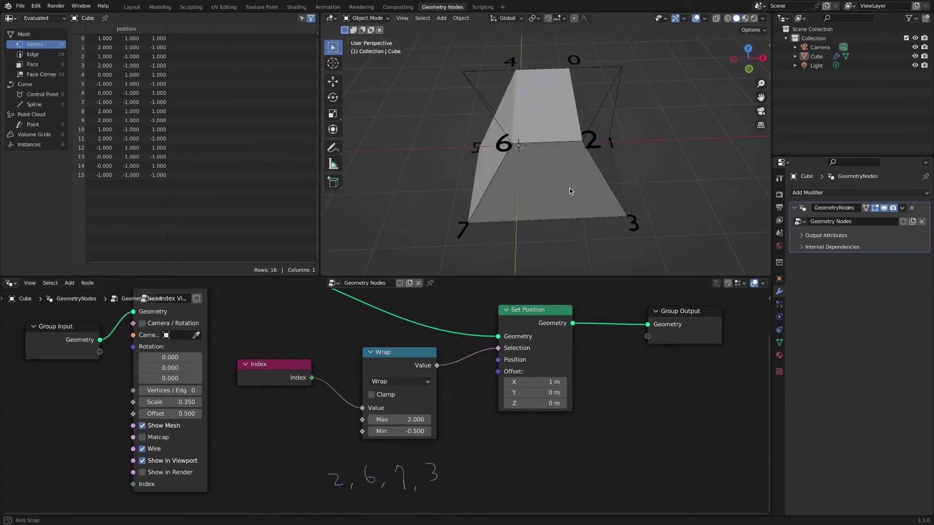